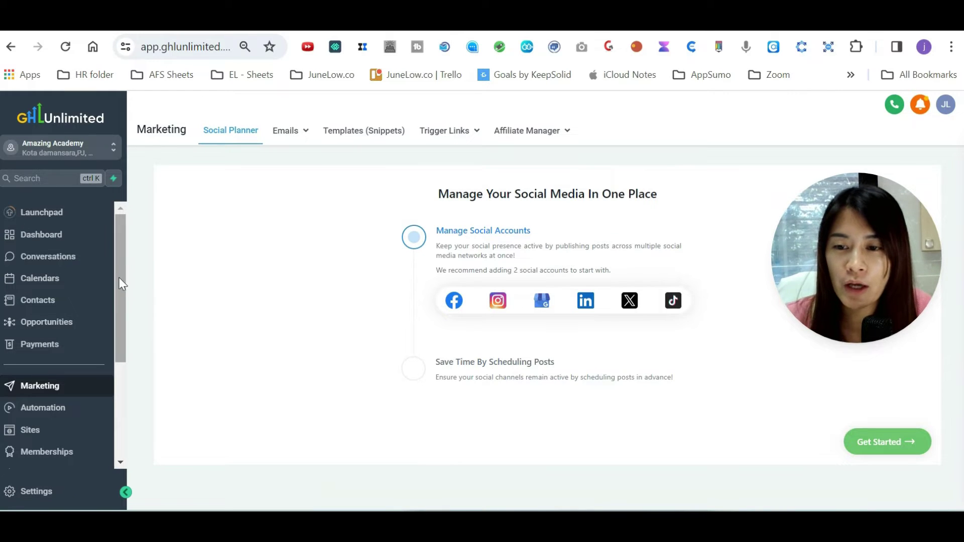
pyautogui.scroll(-1, 119, 279)
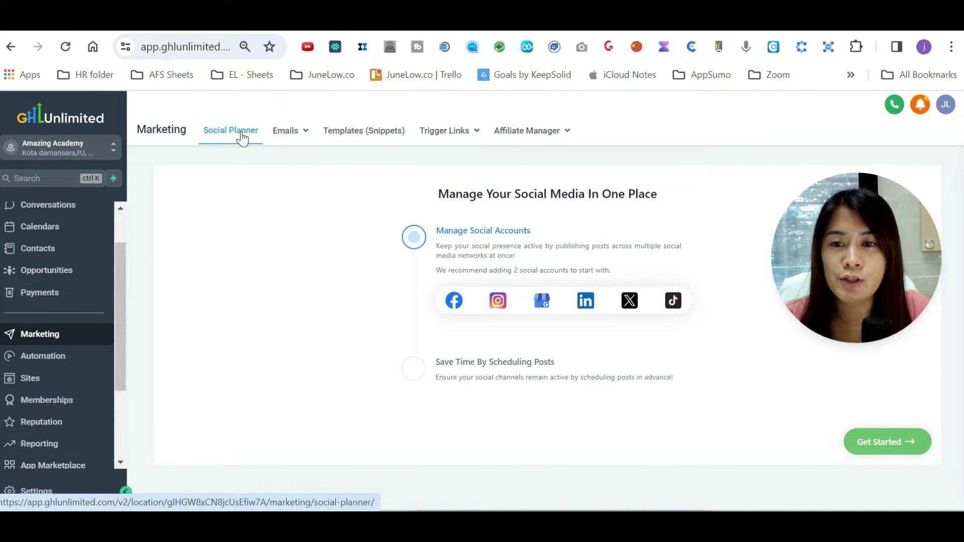
pyautogui.moveTo(289, 135)
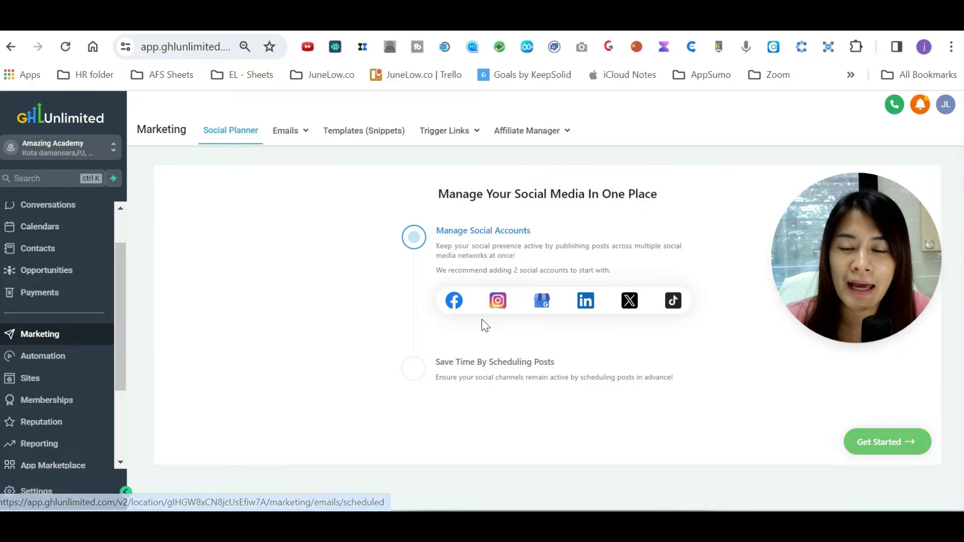
# - Connect Facebook and grant LeadConnector access to the Facebook account in the login popup
pyautogui.click(454, 302)
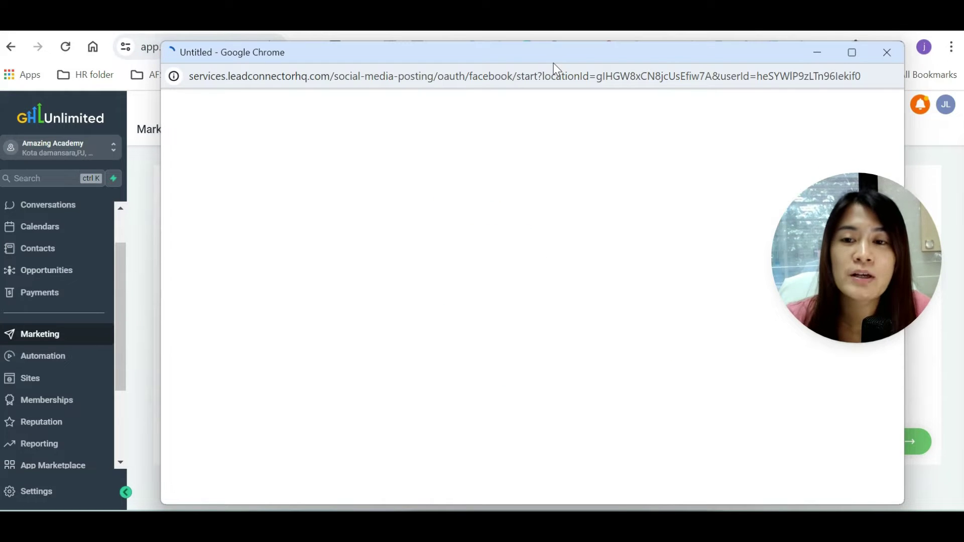
pyautogui.moveTo(541, 56); pyautogui.dragTo(551, 107)
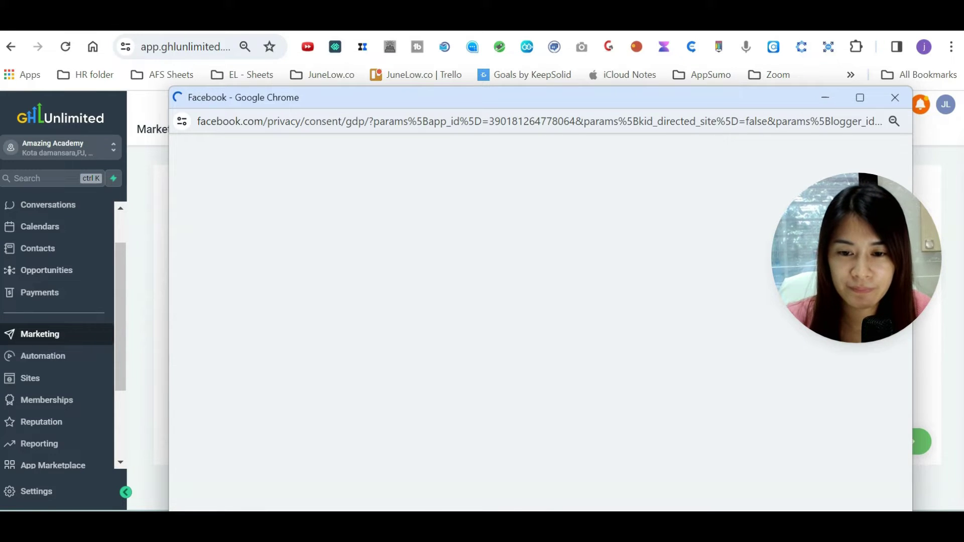
pyautogui.moveTo(543, 121); pyautogui.dragTo(591, 104)
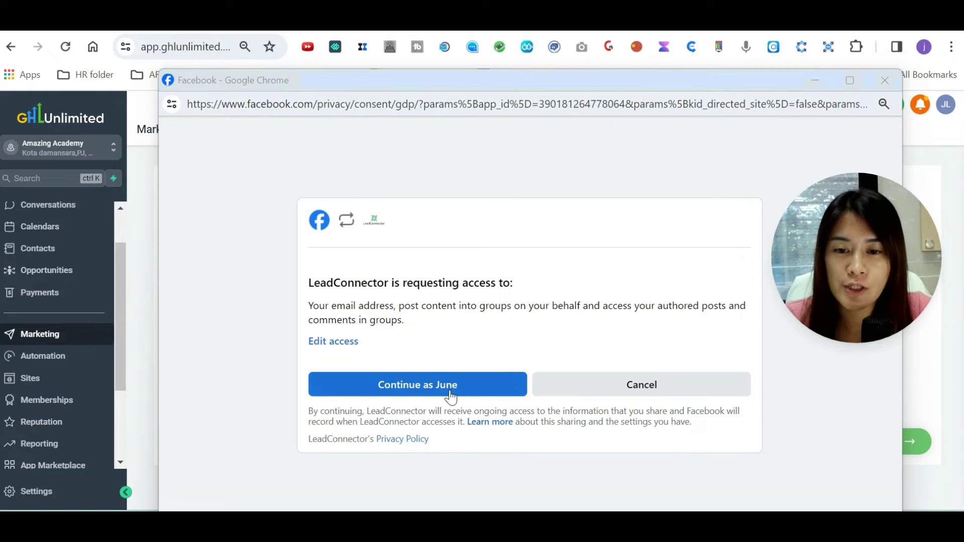
pyautogui.click(451, 396)
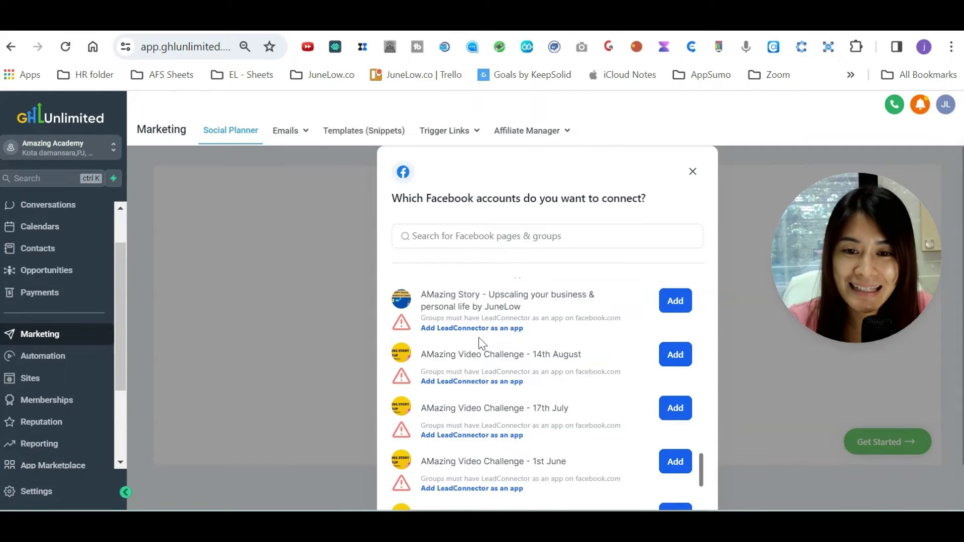
# - Add the first Facebook page and scroll through the available groups list
pyautogui.click(671, 316)
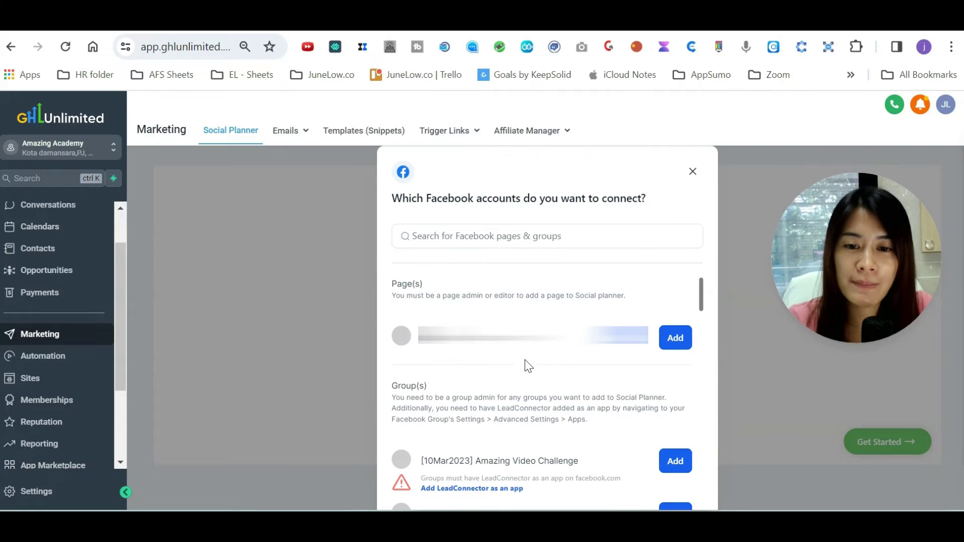
pyautogui.scroll(-15, 538, 449)
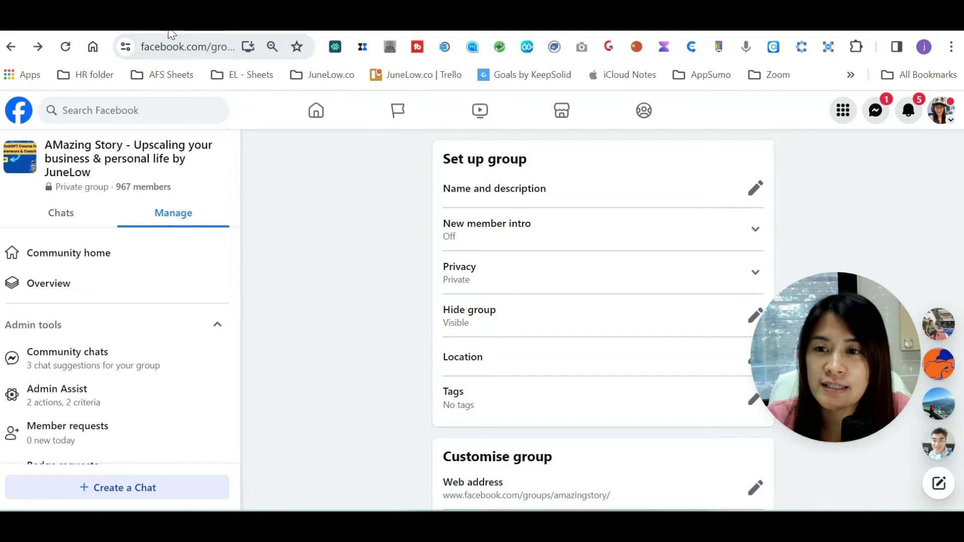
# - Scroll to the group's advanced settings and open its Apps list (BeLive, StreamYard, publer.io, OneStream)
pyautogui.scroll(-10, 206, 319)
pyautogui.scroll(-2, 205, 318)
pyautogui.scroll(6, 189, 338)
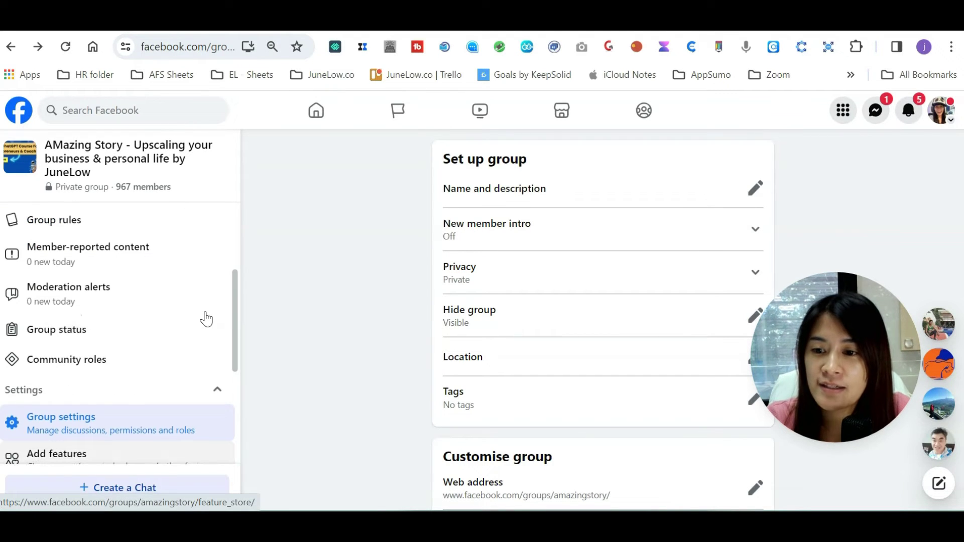
pyautogui.scroll(-3, 100, 351)
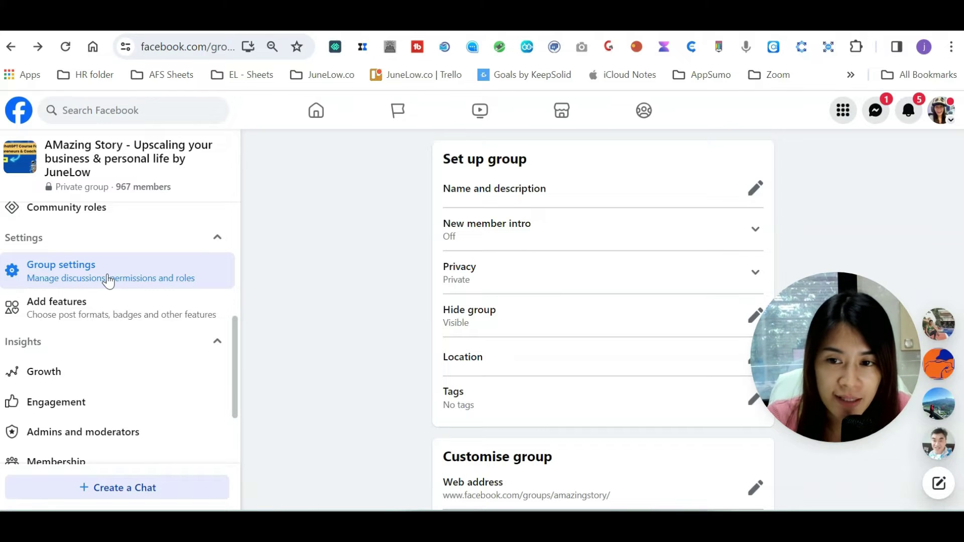
pyautogui.scroll(3, 107, 279)
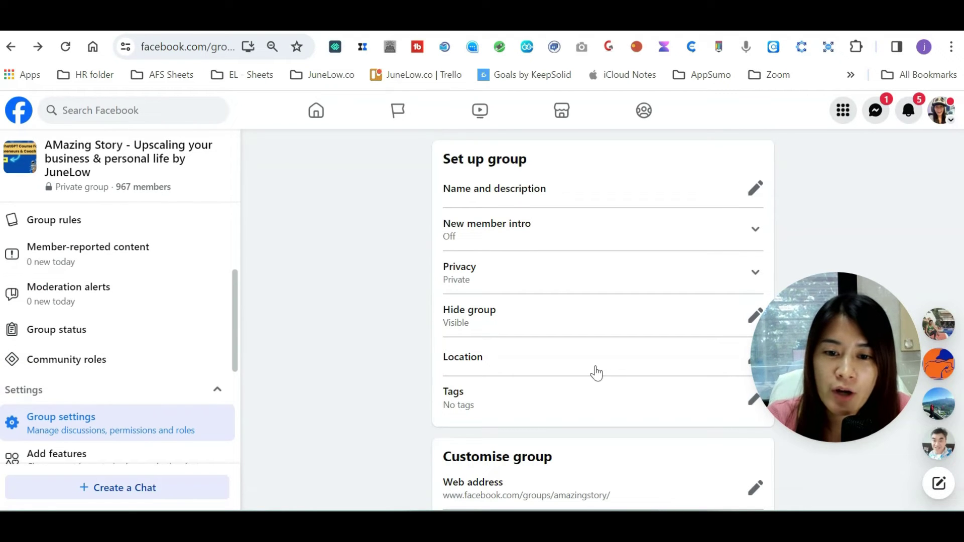
pyautogui.scroll(-10, 604, 361)
pyautogui.scroll(-12, 607, 360)
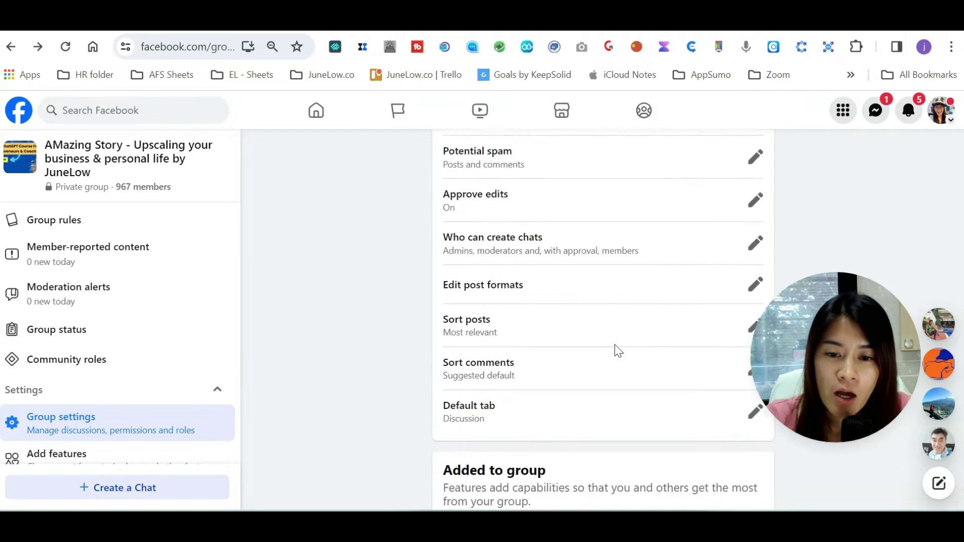
pyautogui.scroll(-10, 617, 350)
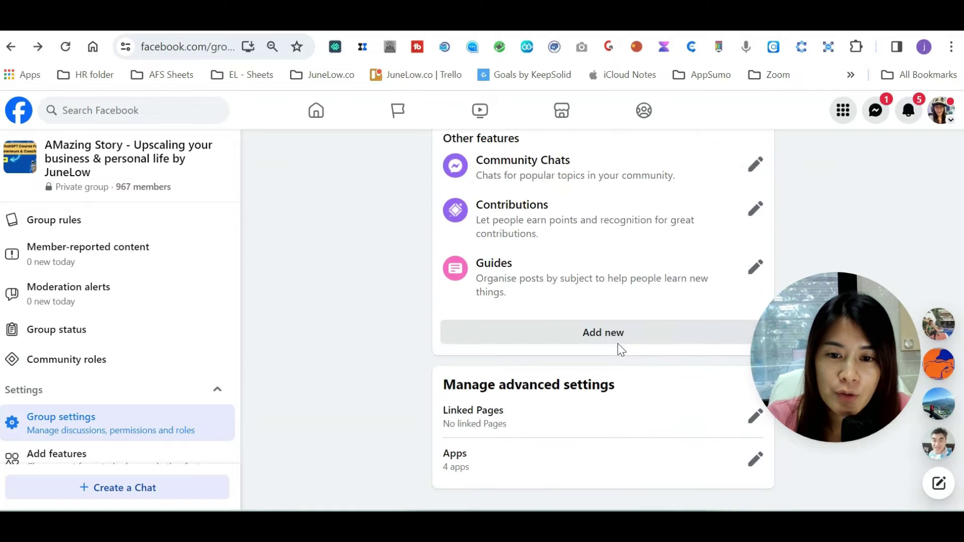
pyautogui.click(750, 467)
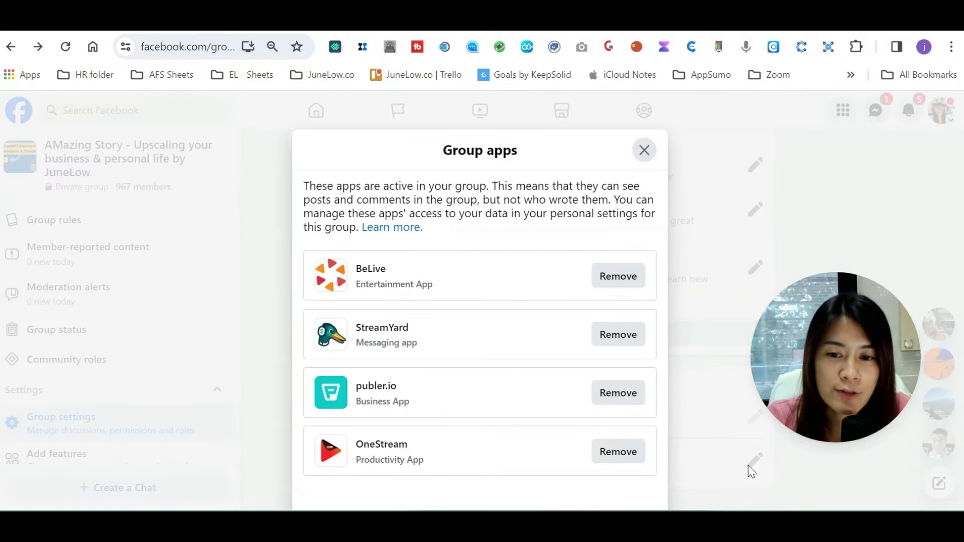
# - Search the group app catalogue for 'lead' and add LeadConnector to the AMazing Story group
pyautogui.scroll(-3, 452, 397)
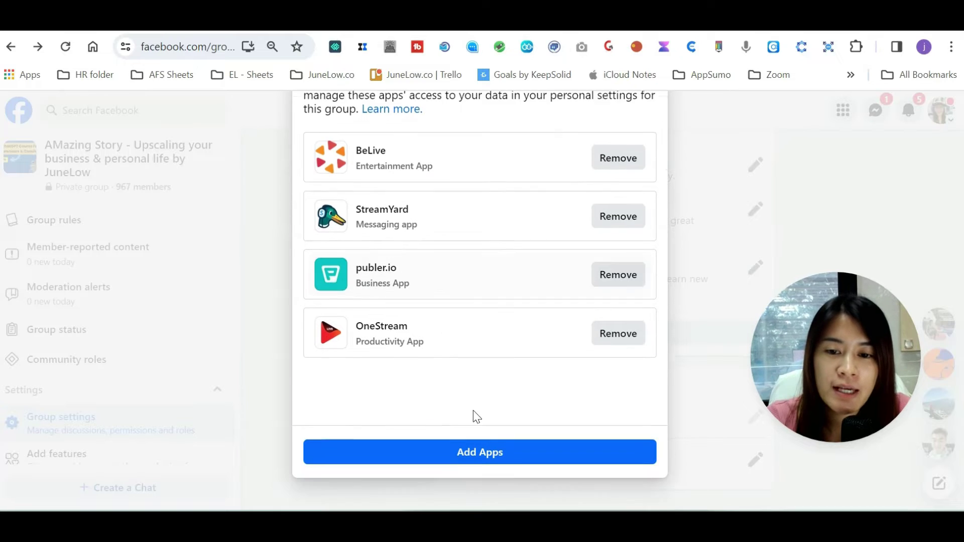
pyautogui.click(472, 455)
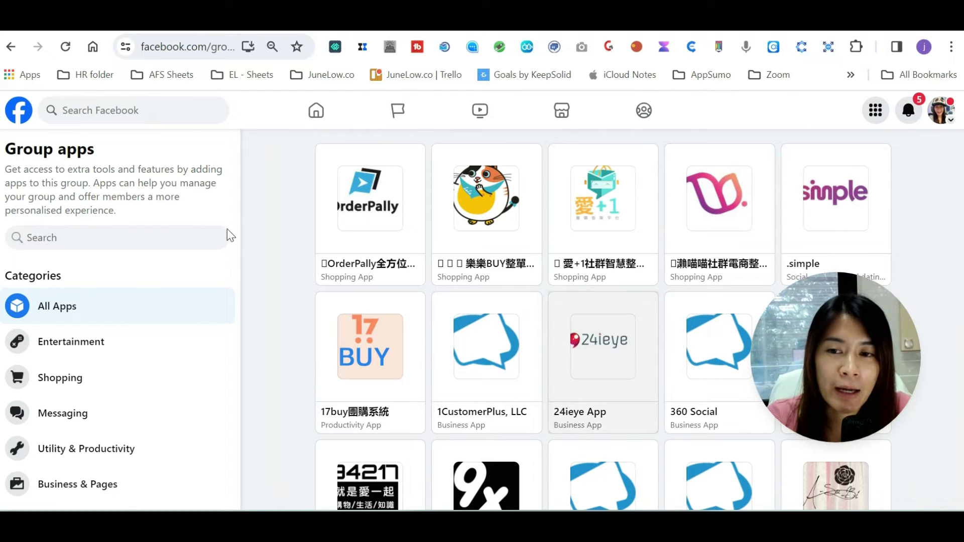
pyautogui.click(94, 238)
pyautogui.write('lead')
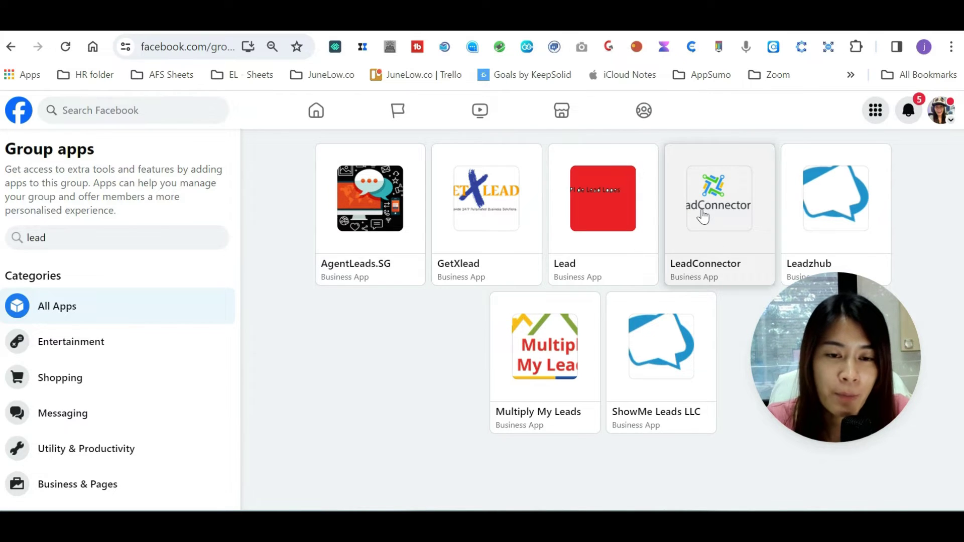
pyautogui.click(703, 217)
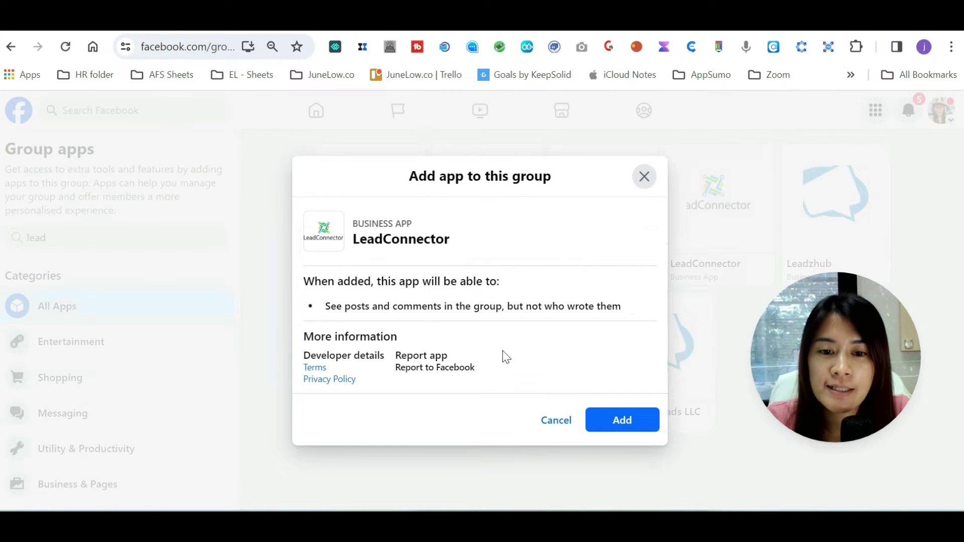
pyautogui.click(625, 421)
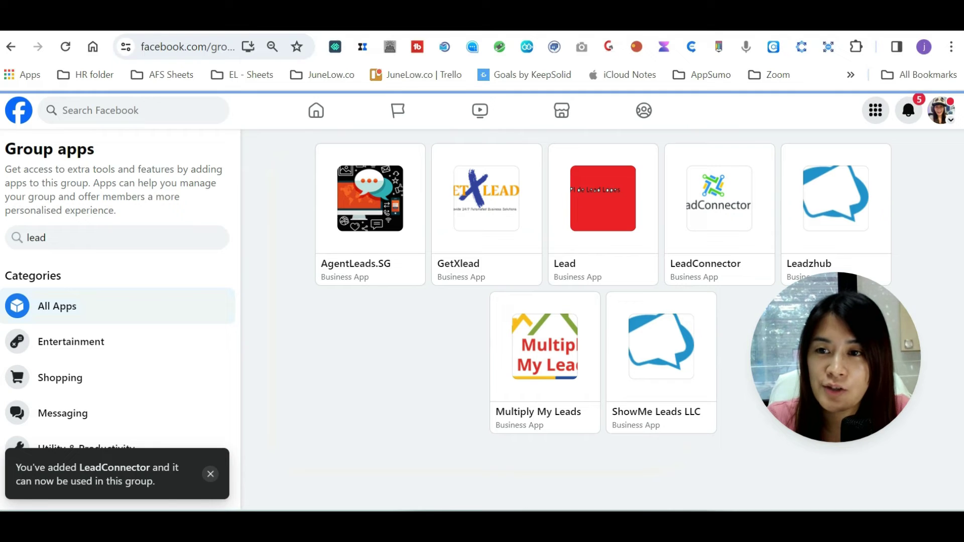
# - Back in GoHighLevel, search 'amazing sto', confirm the group shows Connected, and close the dialog
pyautogui.hotkey('ctrl', 'Tab')
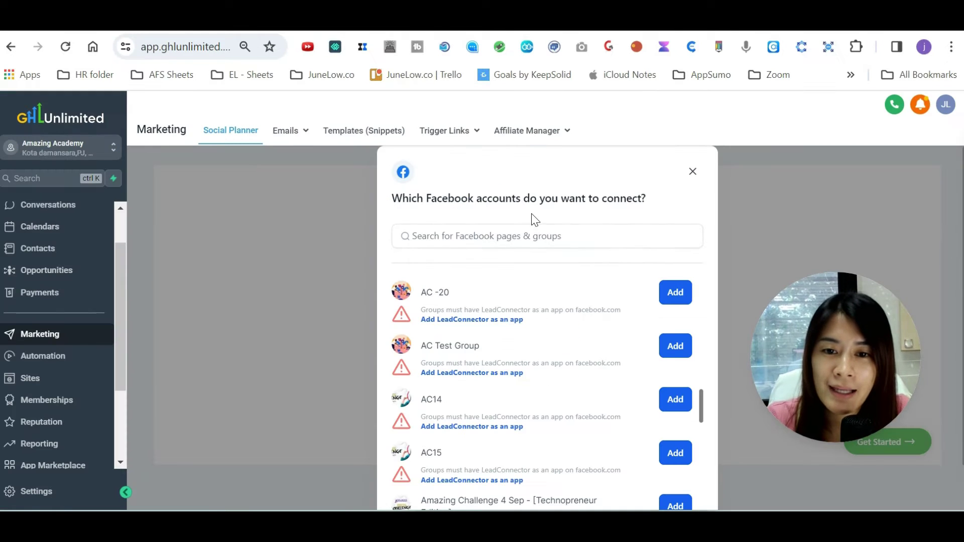
pyautogui.click(522, 231)
pyautogui.write('amazub')
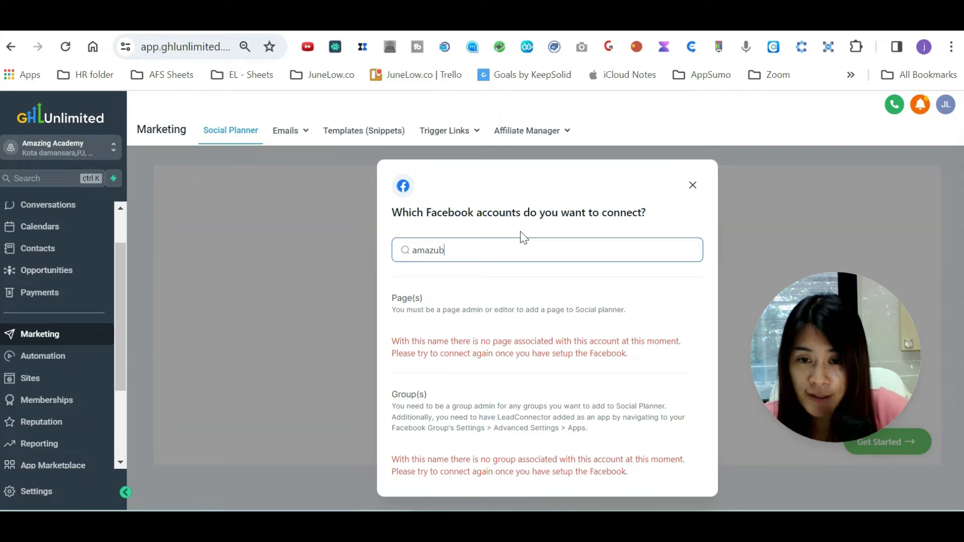
pyautogui.press('BackSpace')
pyautogui.press('BackSpace')
pyautogui.write('ing sto')
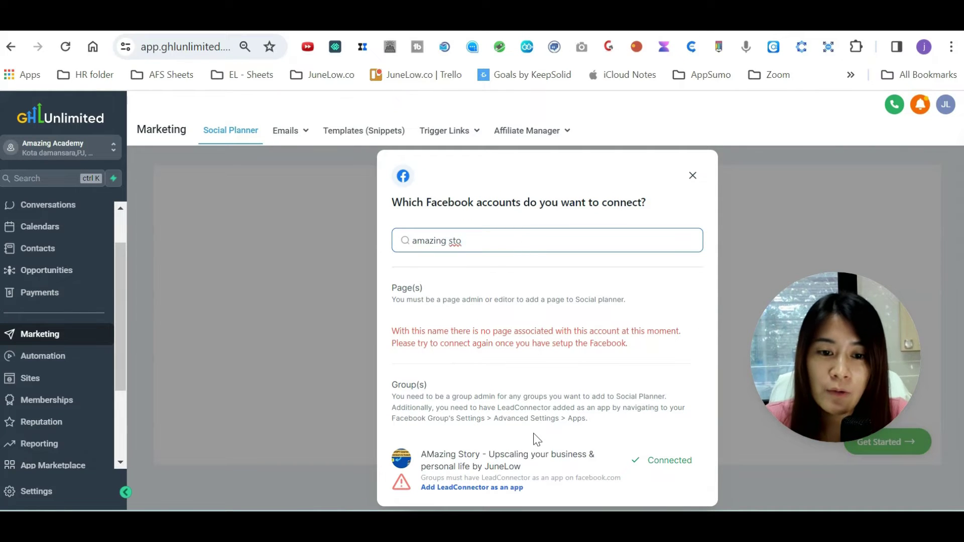
pyautogui.doubleClick(648, 463)
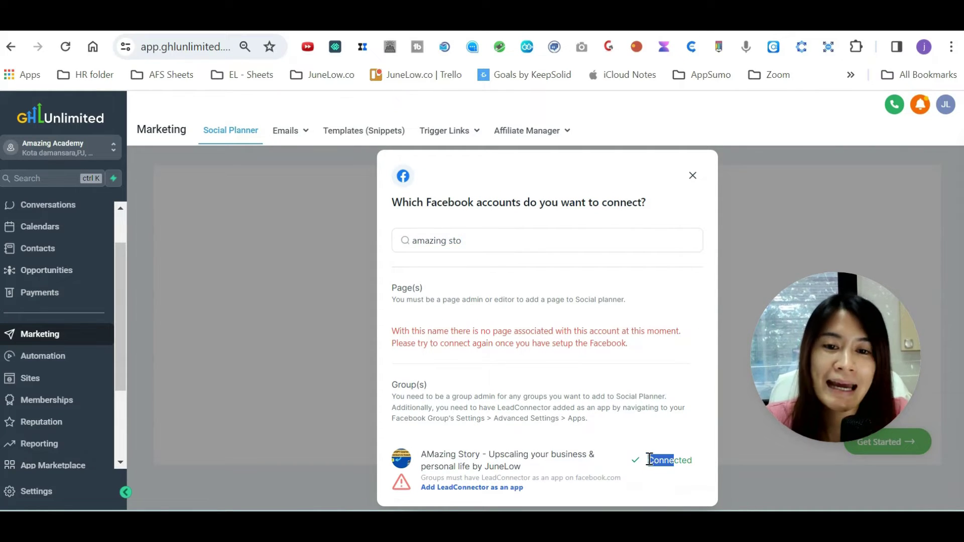
pyautogui.click(316, 408)
pyautogui.click(693, 175)
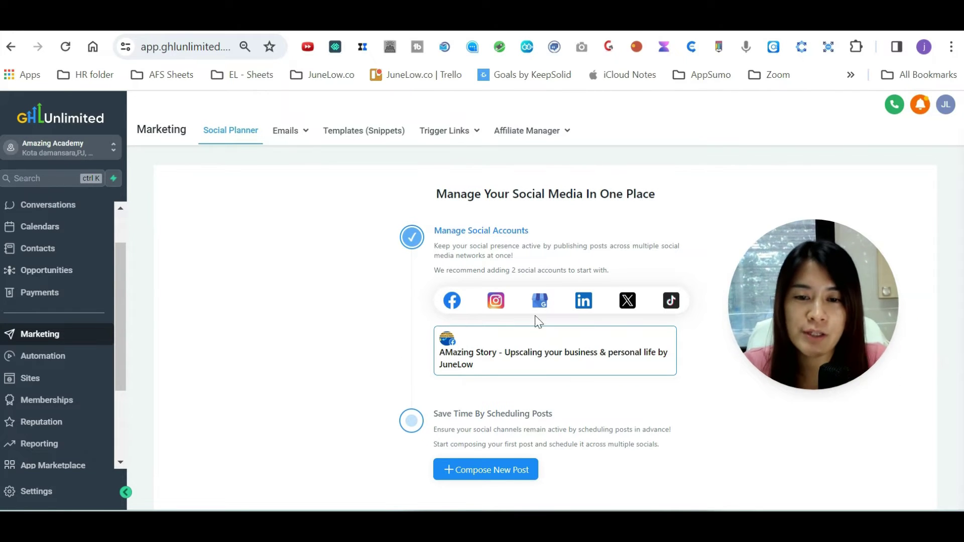
# - Start the Instagram connection through Facebook login, leaving out the second Instagram account
pyautogui.click(496, 301)
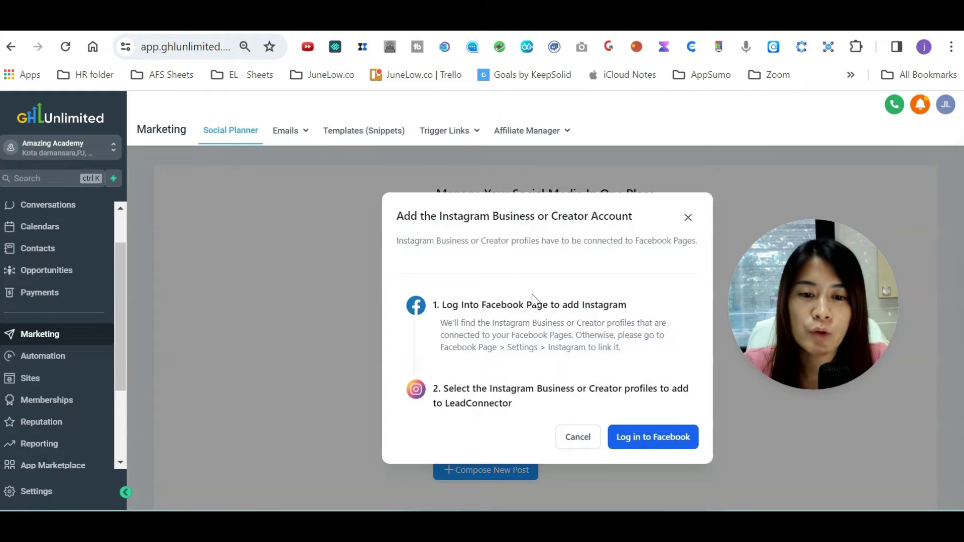
pyautogui.click(646, 449)
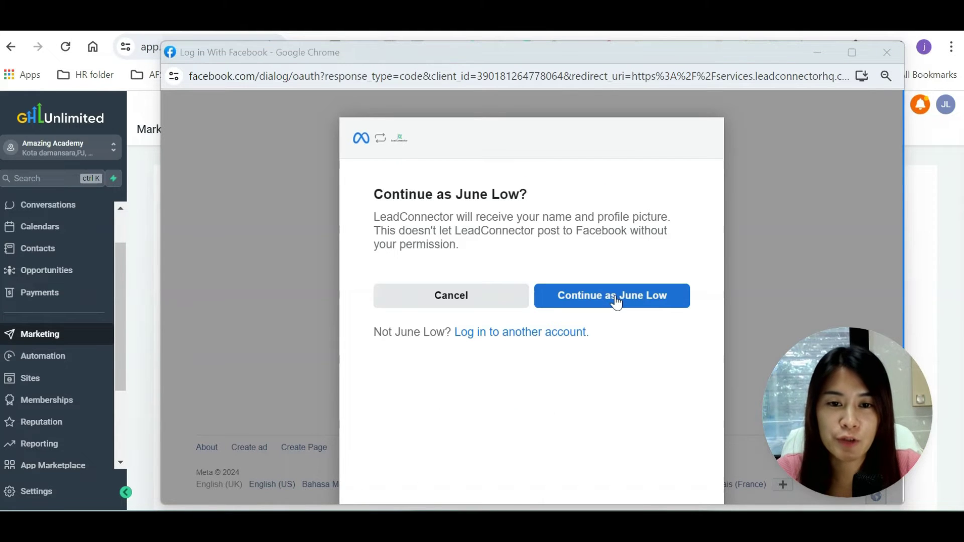
pyautogui.click(617, 300)
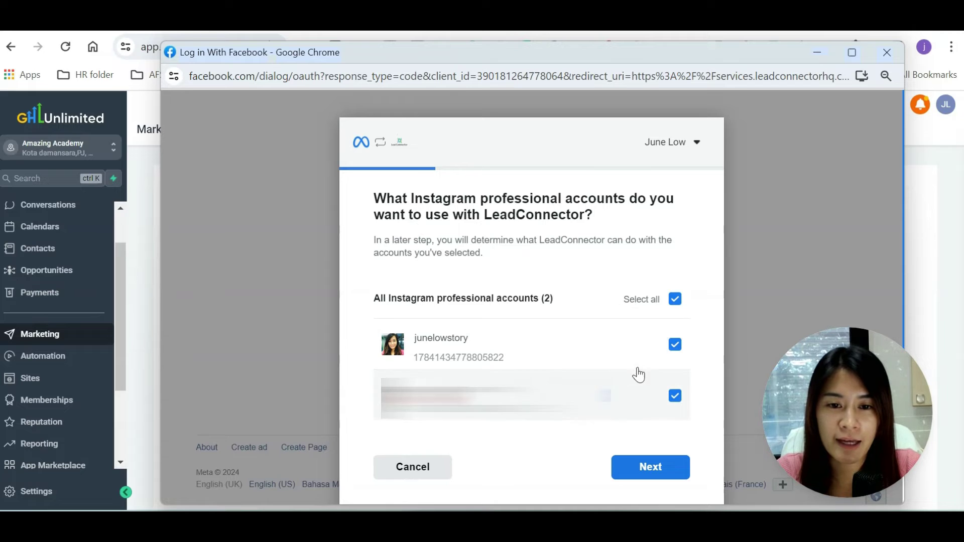
pyautogui.click(675, 387)
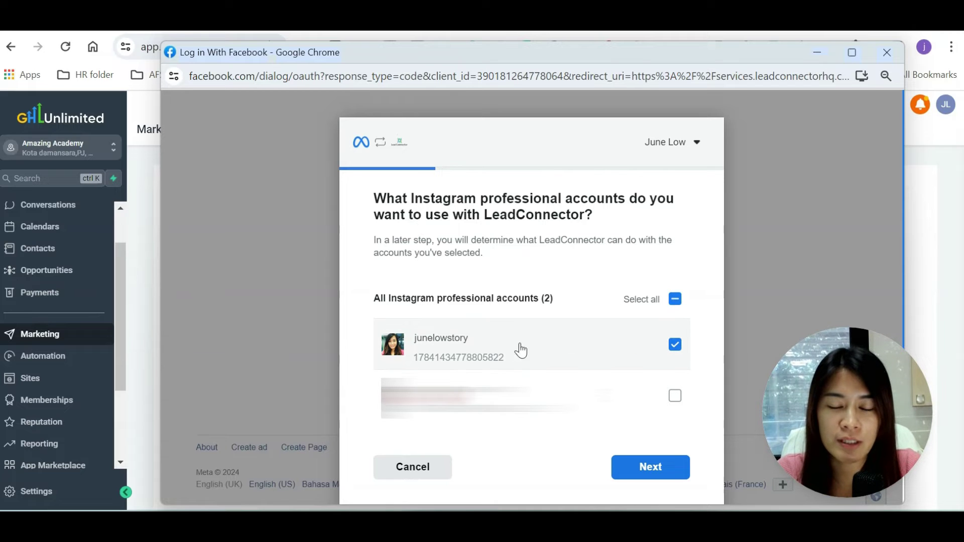
pyautogui.click(631, 468)
# - Keep only the first Facebook page selected and finish granting LeadConnector its permissions
pyautogui.click(675, 447)
pyautogui.click(675, 396)
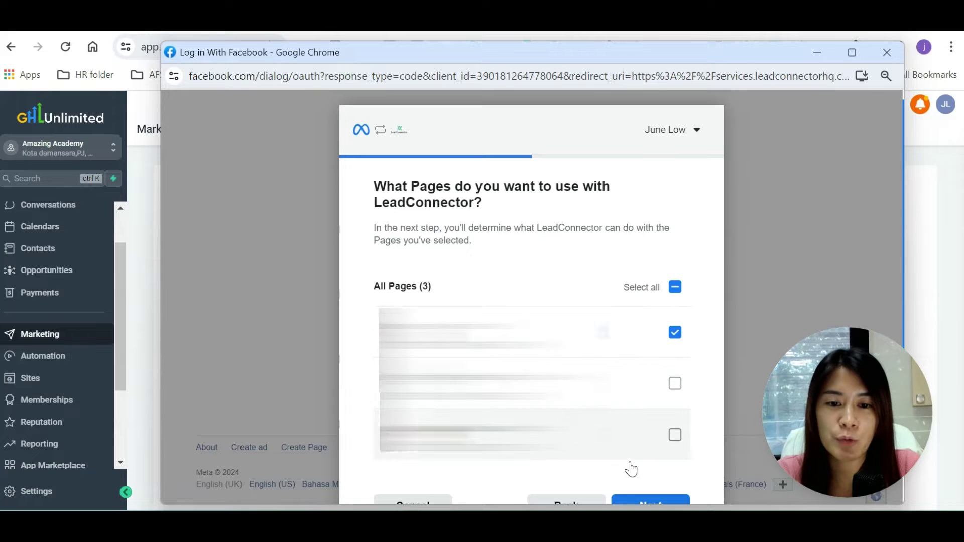
pyautogui.scroll(-2, 635, 457)
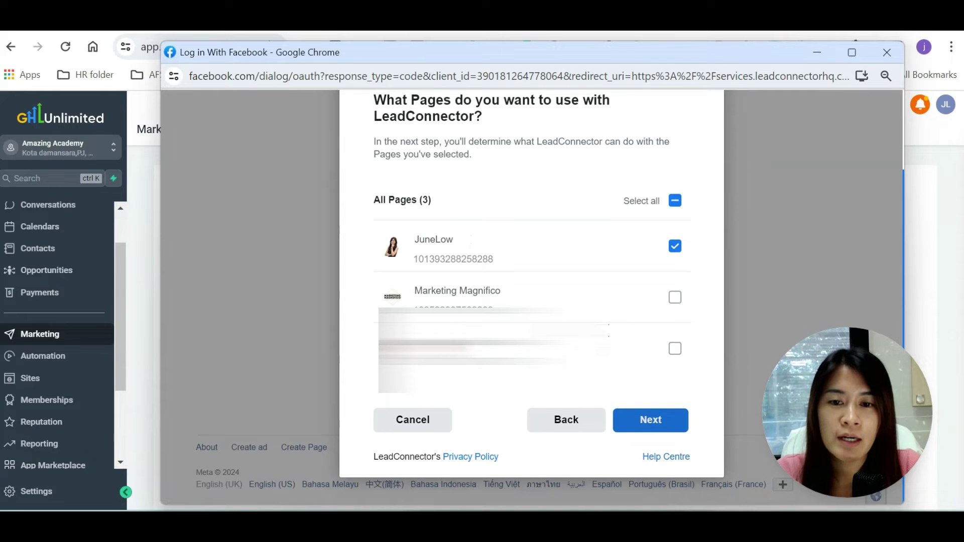
pyautogui.click(651, 425)
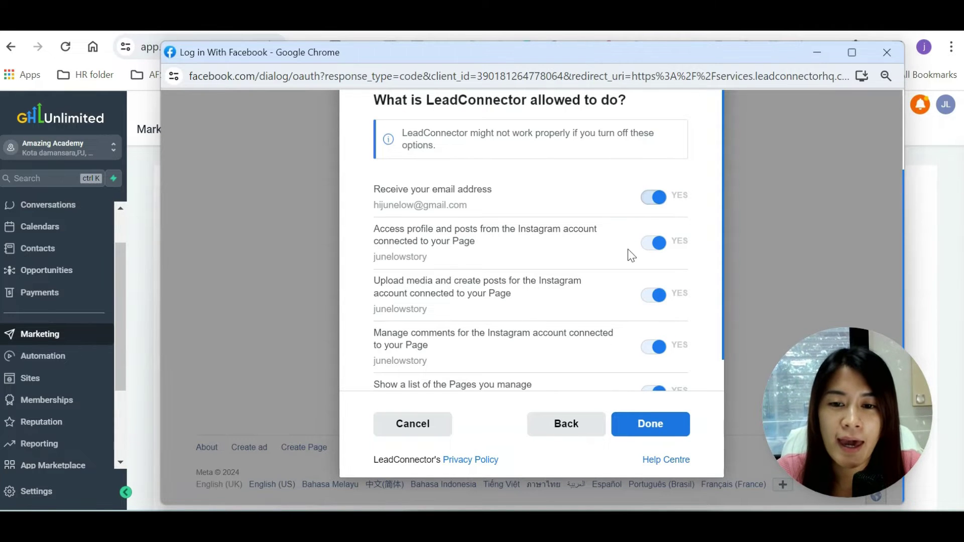
pyautogui.scroll(-1, 630, 273)
pyautogui.scroll(2, 631, 379)
pyautogui.scroll(2, 650, 469)
pyautogui.scroll(-2, 650, 445)
pyautogui.click(651, 424)
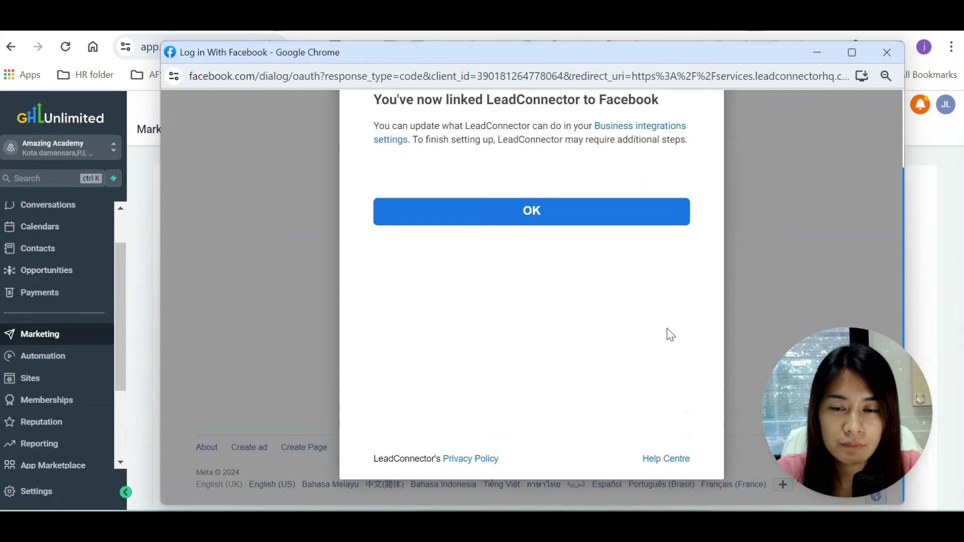
# - Acknowledge the Facebook linking confirmation and review the Instagram chooser's no-accounts warning
pyautogui.click(540, 314)
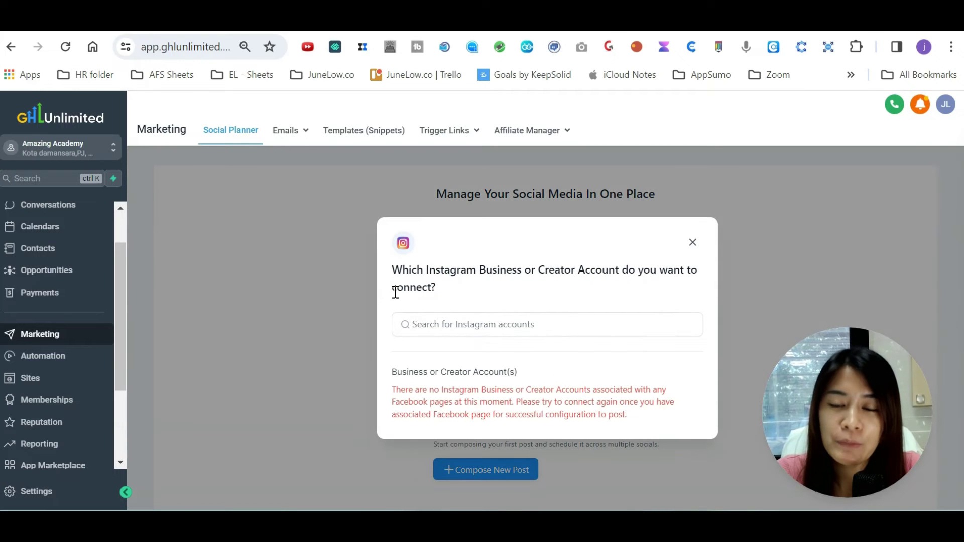
pyautogui.click(544, 328)
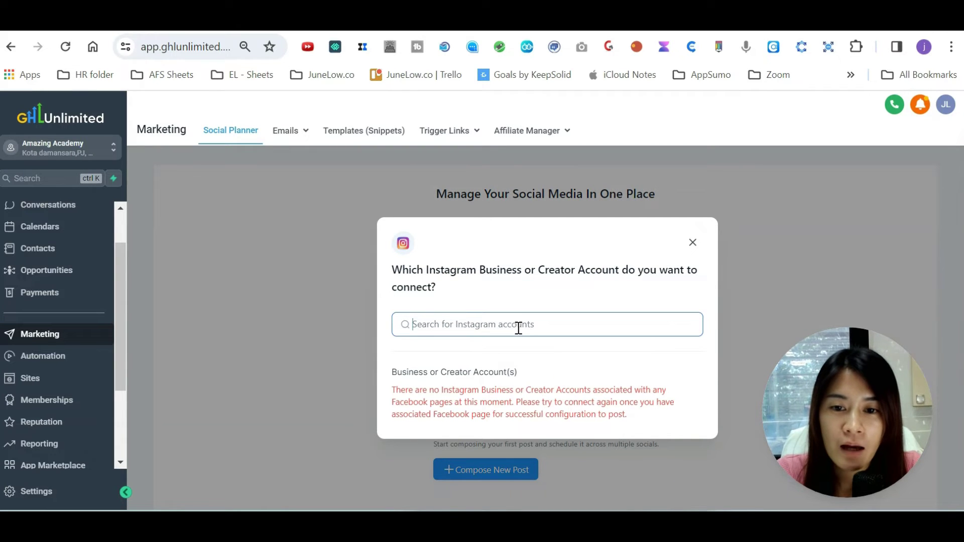
pyautogui.moveTo(392, 389); pyautogui.dragTo(658, 402)
pyautogui.click(468, 347)
pyautogui.click(450, 322)
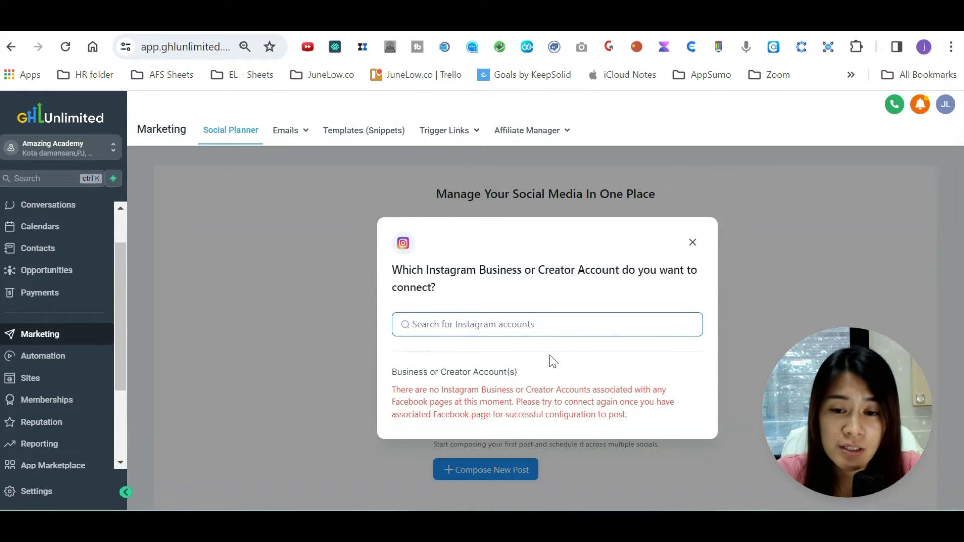
pyautogui.moveTo(393, 391); pyautogui.dragTo(433, 401)
pyautogui.click(401, 308)
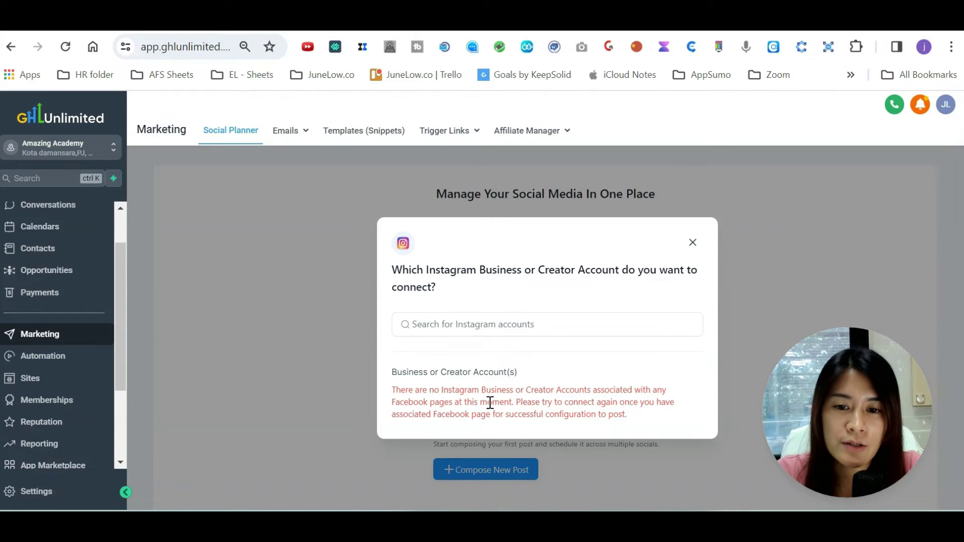
# - Close the Instagram account chooser and dismiss the add-Instagram business account dialog
pyautogui.click(694, 246)
pyautogui.click(490, 304)
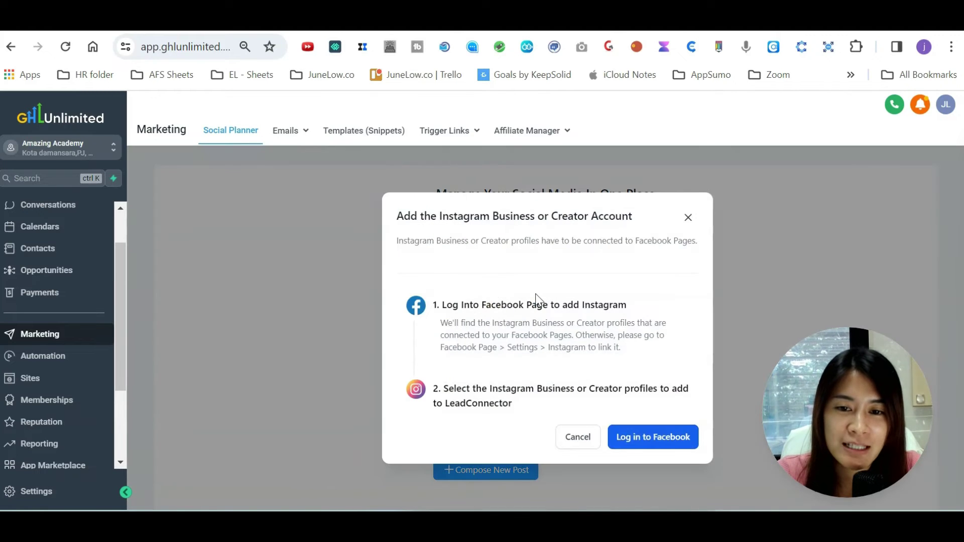
pyautogui.click(689, 218)
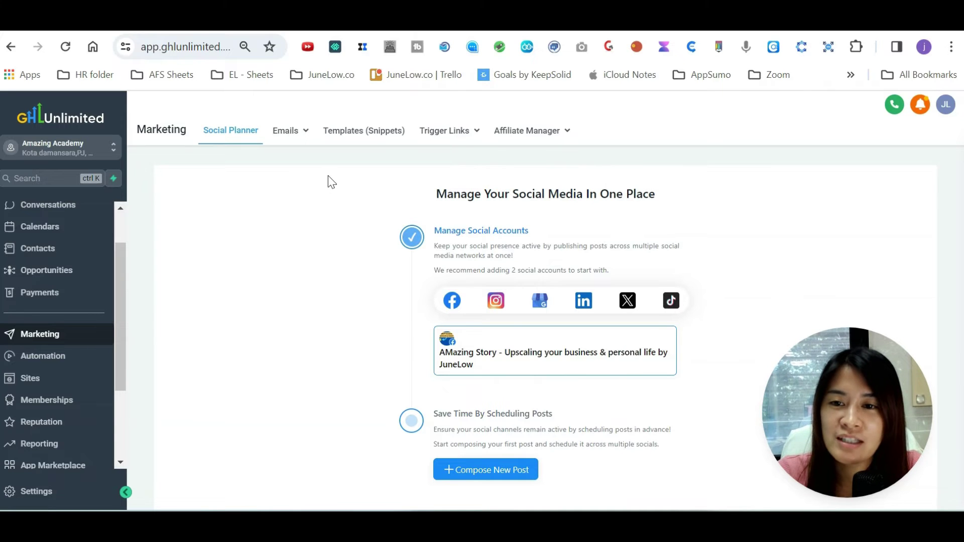
# - Compose a new post to the AMazing Story page with the text 'fsdfsfsfsdf'
pyautogui.click(512, 470)
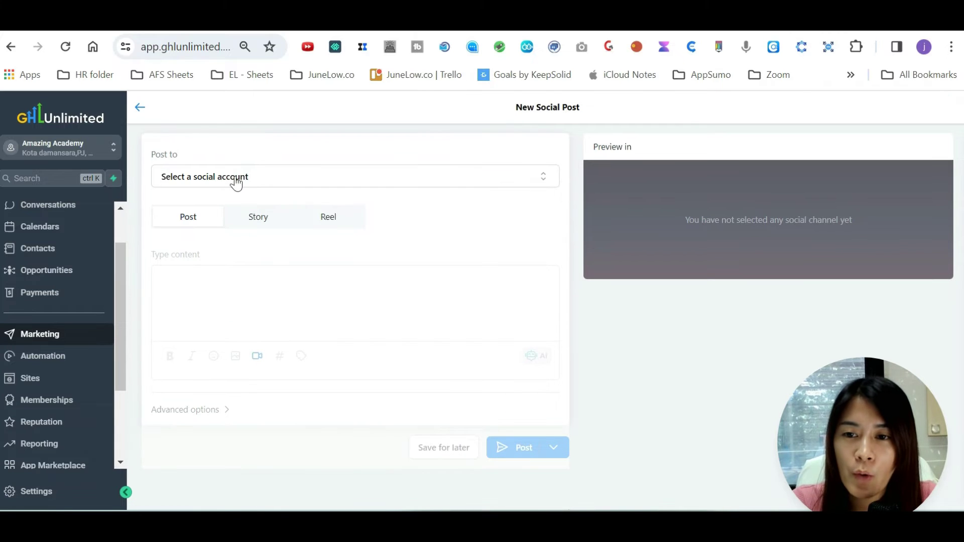
pyautogui.click(237, 182)
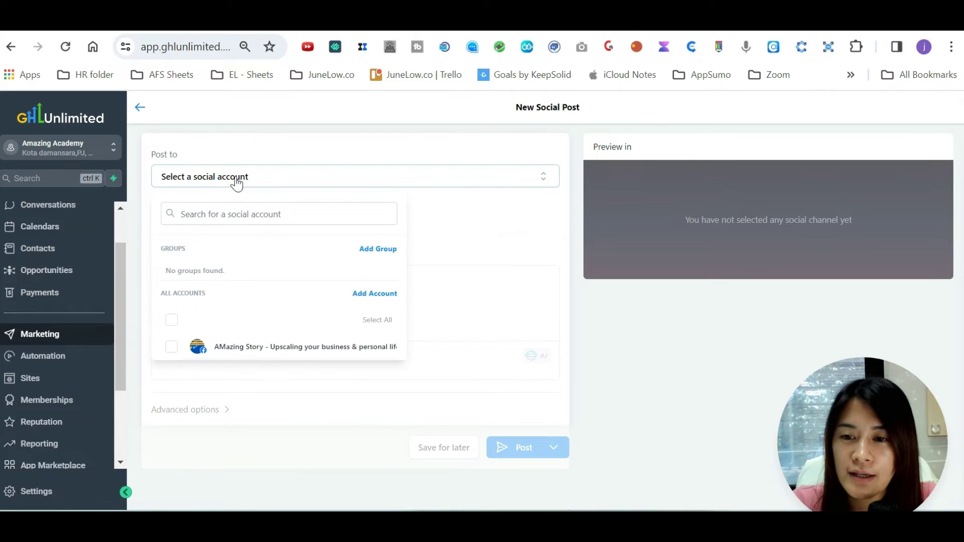
pyautogui.click(172, 347)
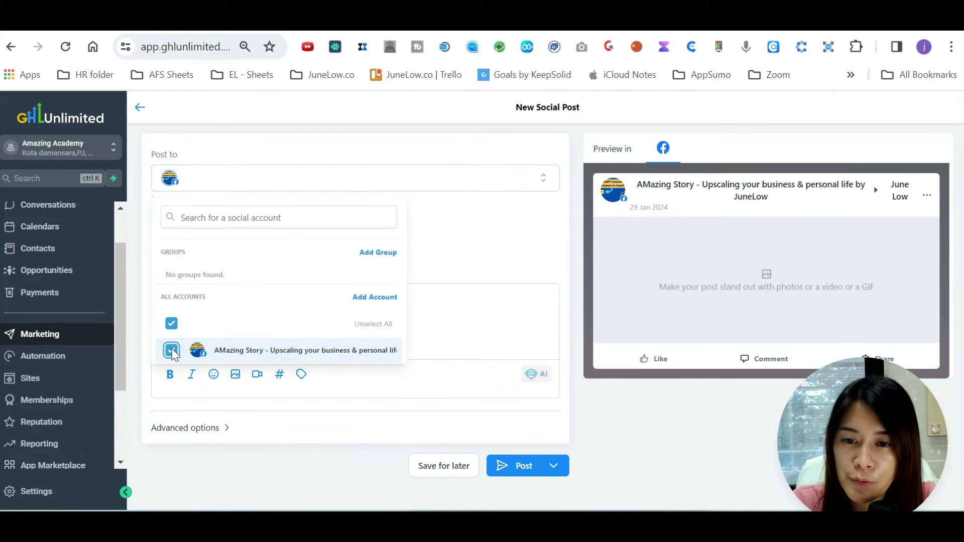
pyautogui.click(481, 317)
pyautogui.write('fsdfsfsfsdf')
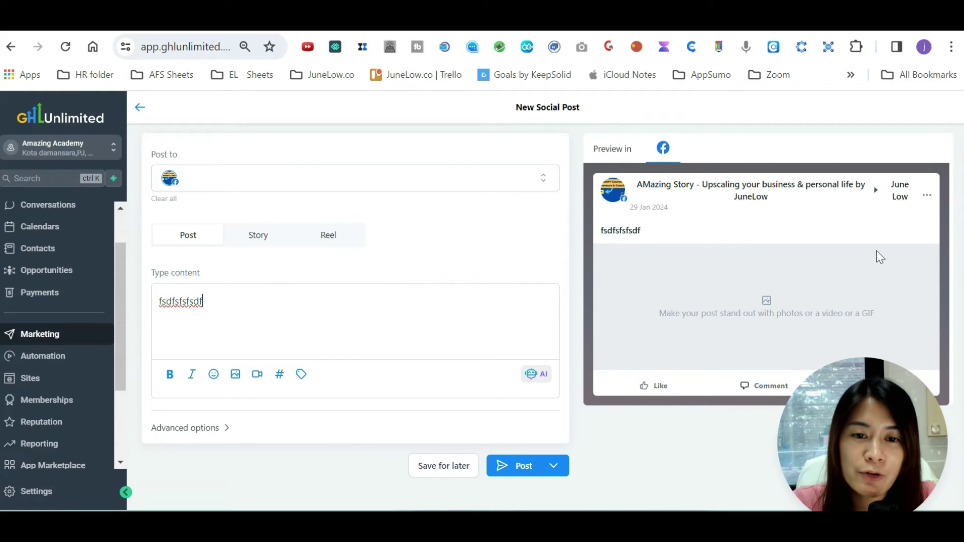
# - Look through the saved hashtag sets and AI writing assistant options, then close them
pyautogui.click(279, 376)
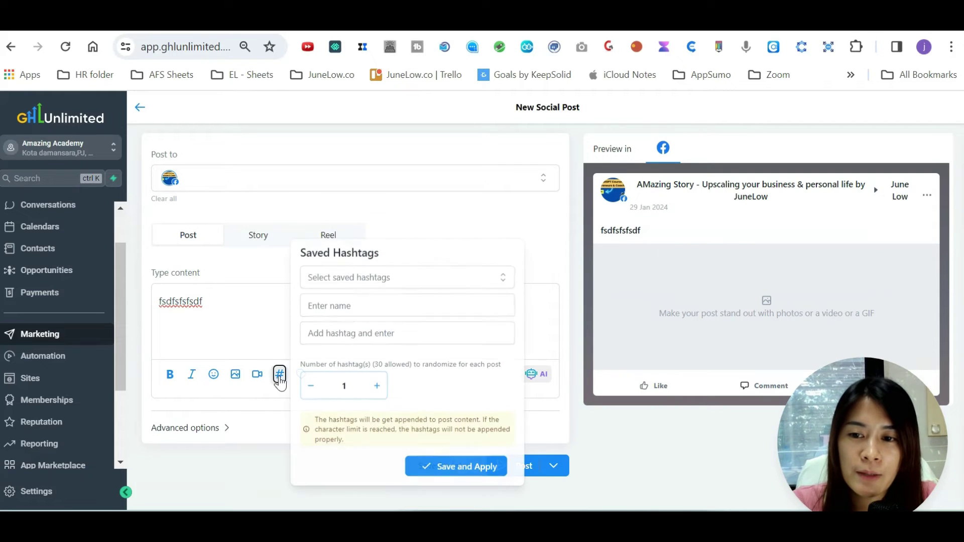
pyautogui.click(360, 285)
pyautogui.click(352, 305)
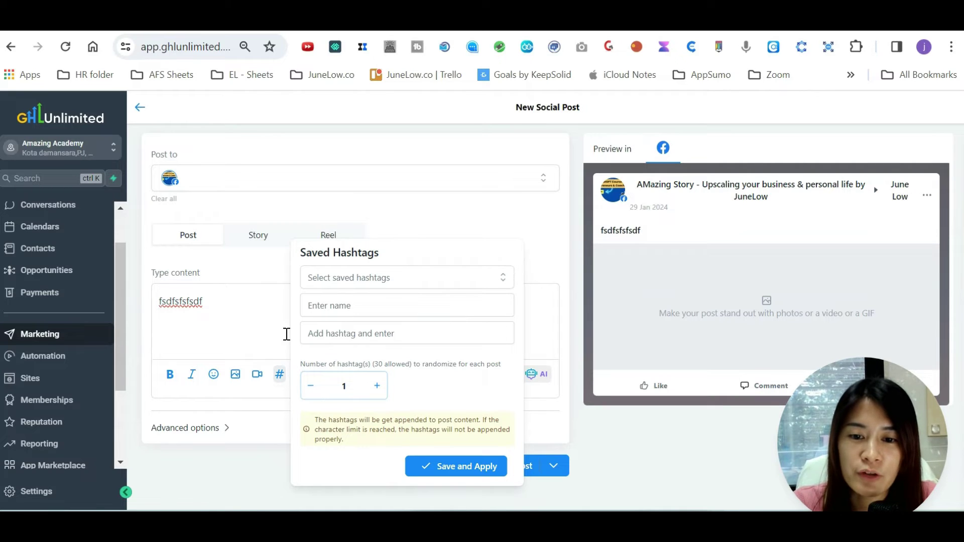
pyautogui.click(230, 333)
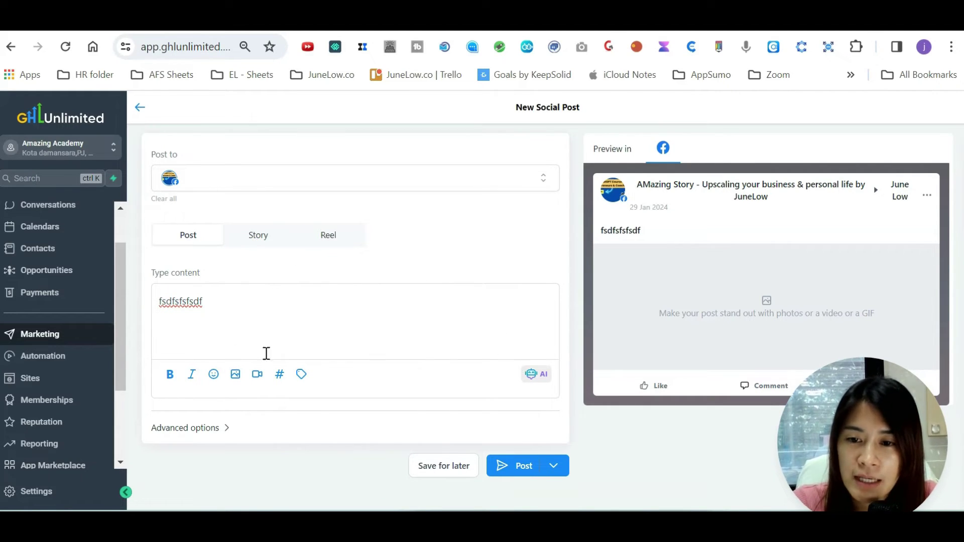
pyautogui.click(535, 375)
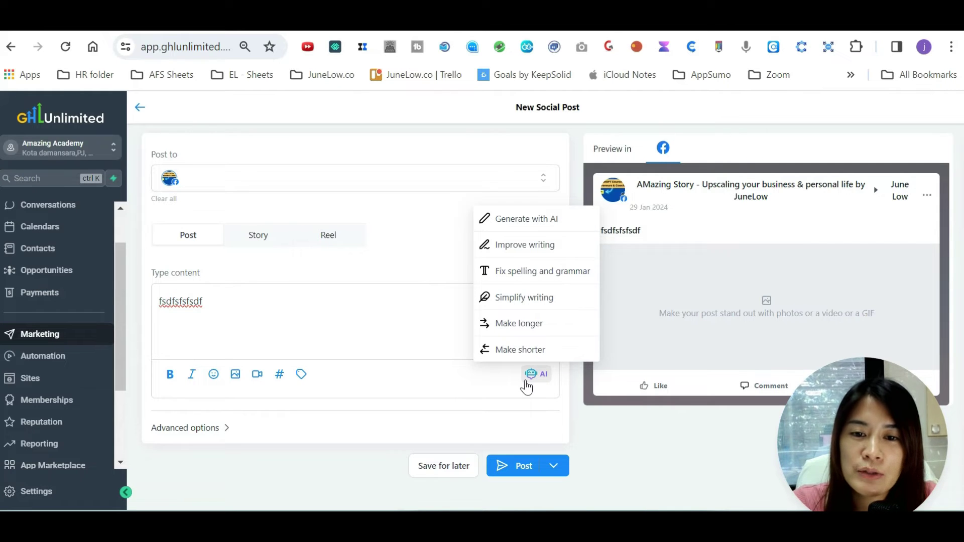
pyautogui.click(319, 315)
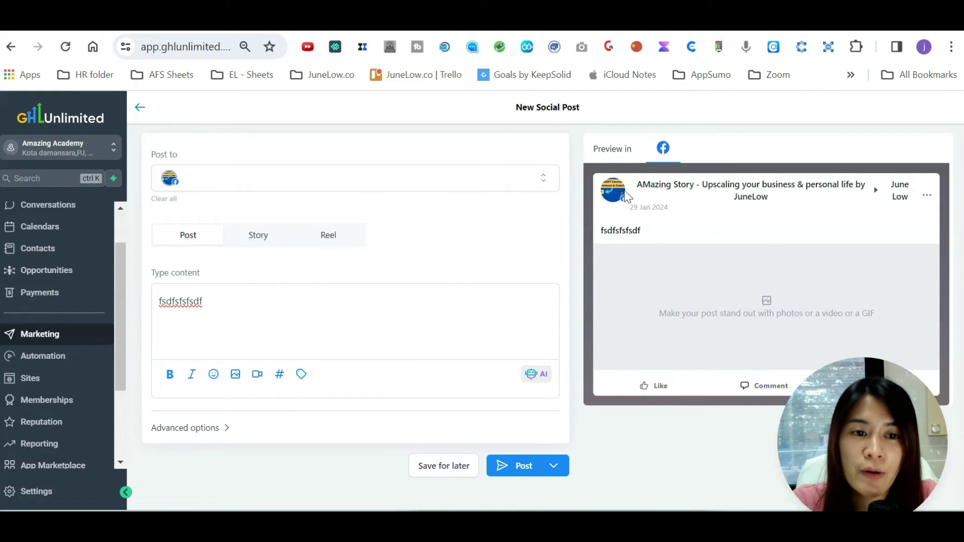
# - Expand Advanced options, try Schedule Post, cancel the date picker, and return to the dashboard
pyautogui.click(185, 427)
pyautogui.scroll(-2, 275, 428)
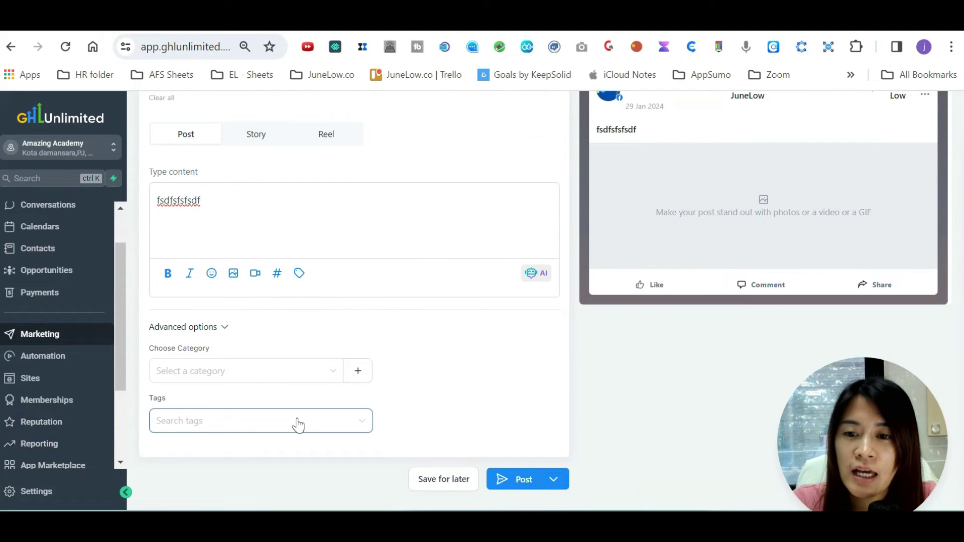
pyautogui.click(554, 479)
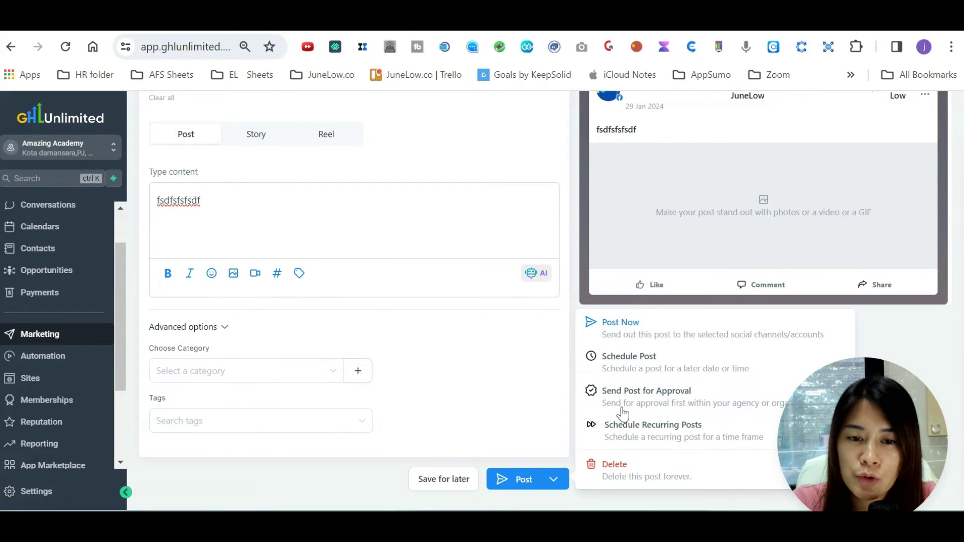
pyautogui.click(651, 372)
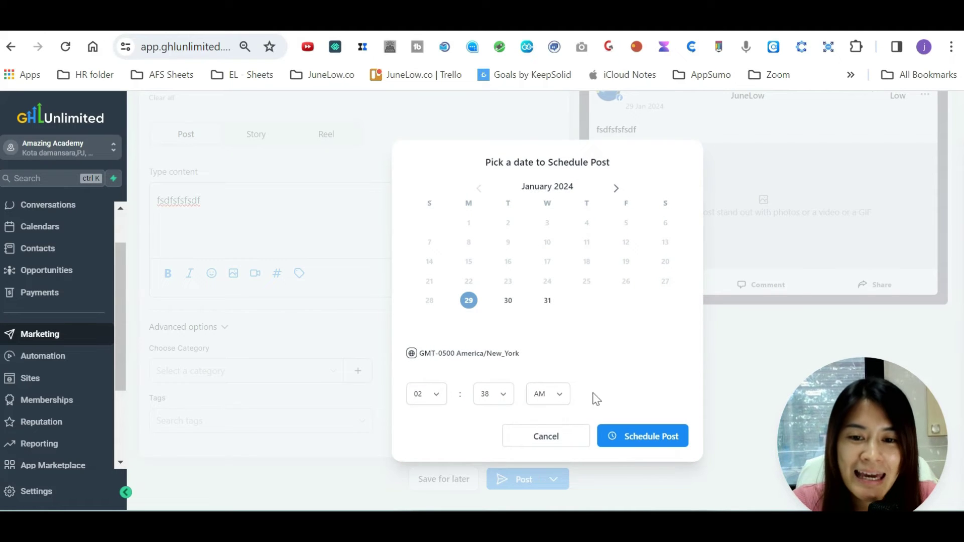
pyautogui.click(555, 437)
pyautogui.scroll(2, 628, 363)
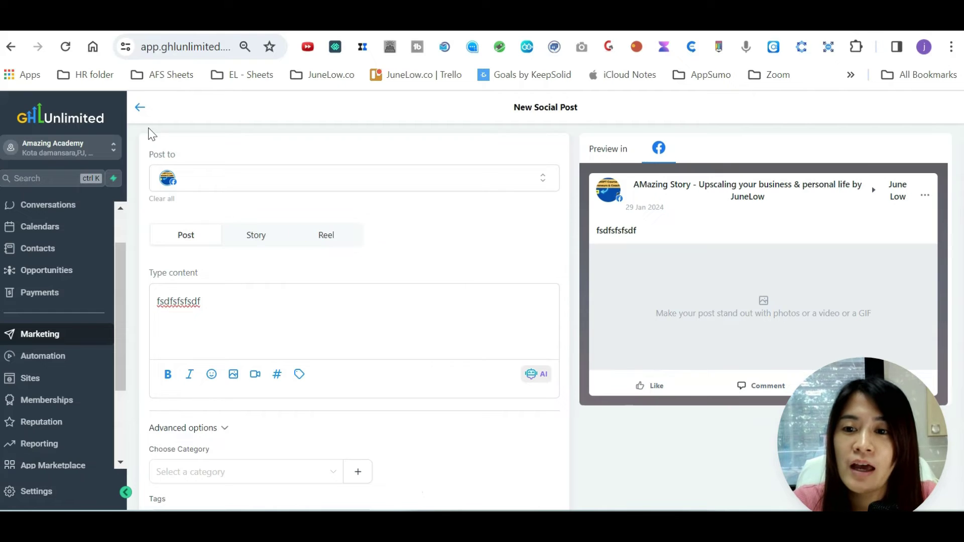
pyautogui.click(142, 111)
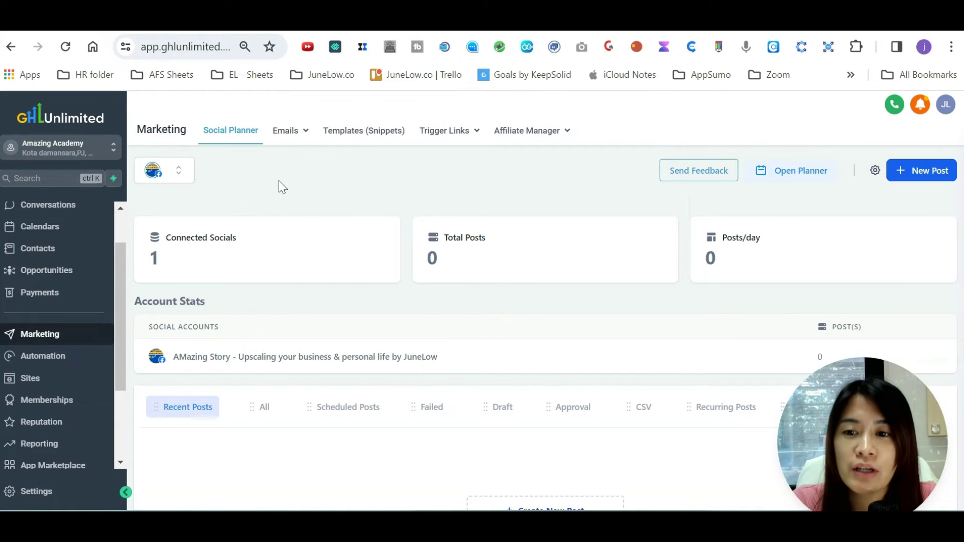
pyautogui.click(808, 179)
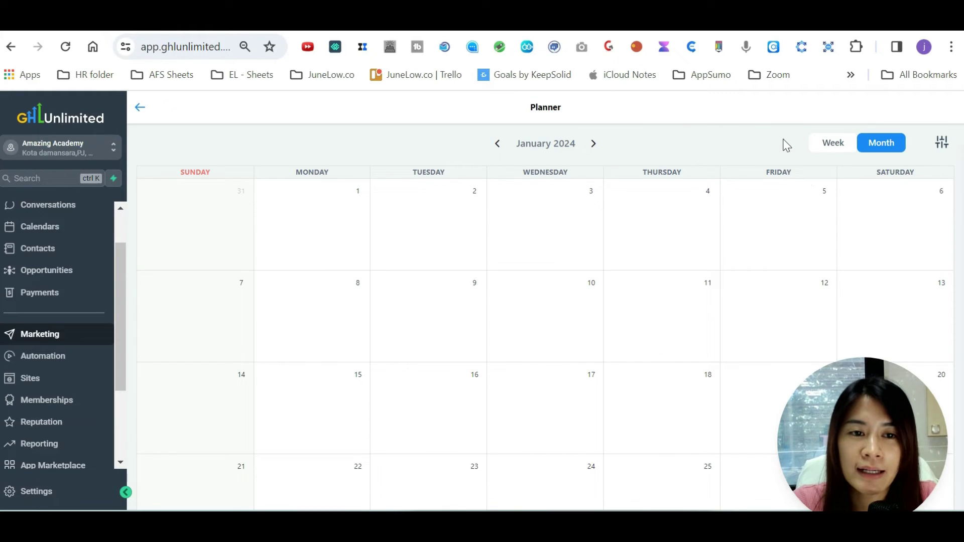
pyautogui.click(137, 109)
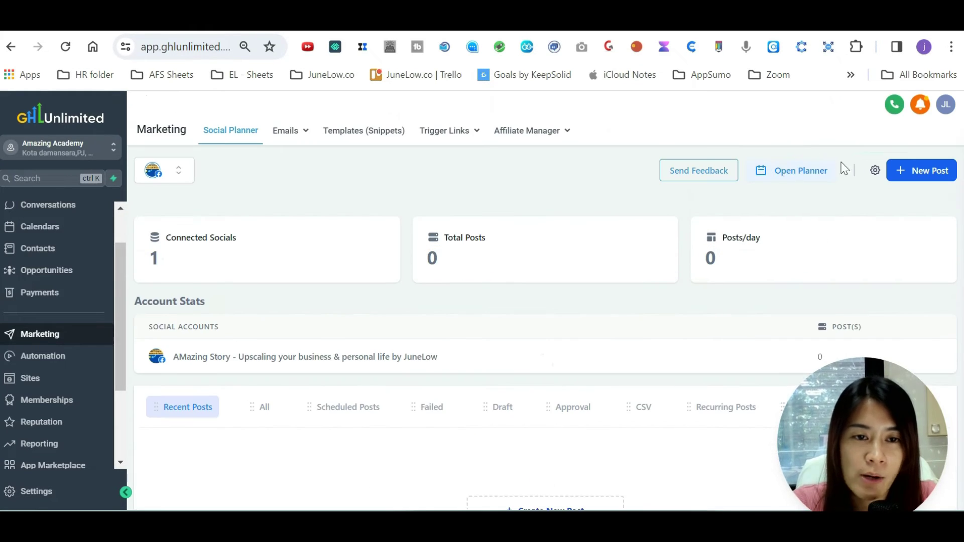
pyautogui.click(807, 179)
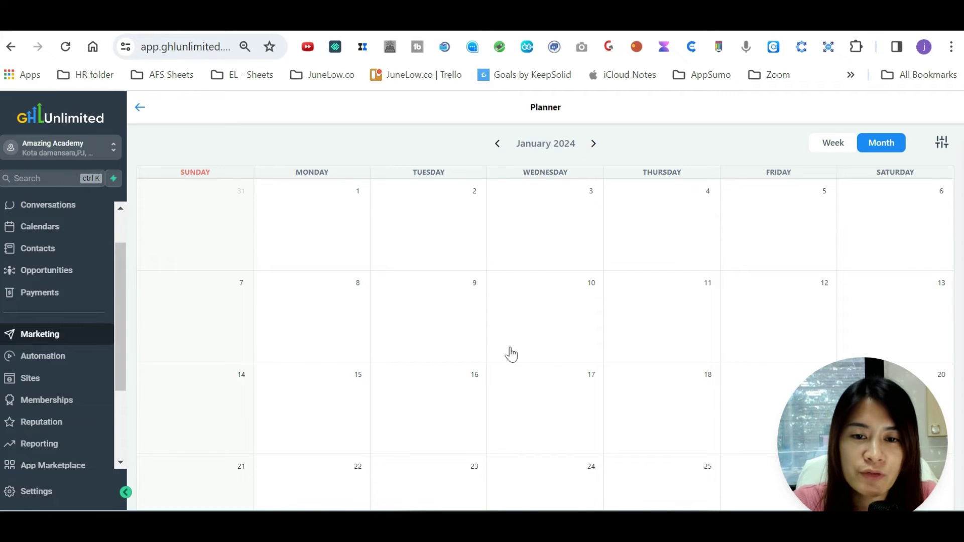
pyautogui.click(140, 108)
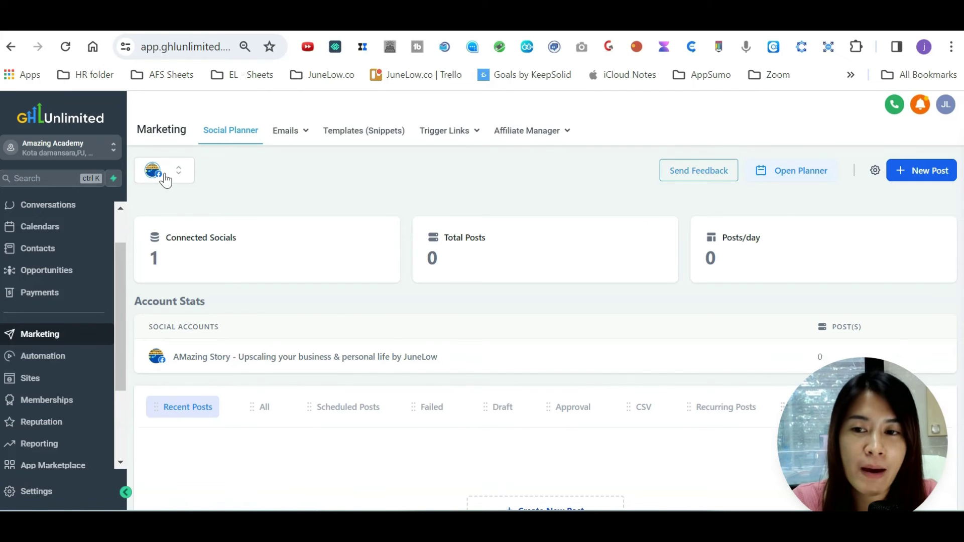
pyautogui.click(164, 176)
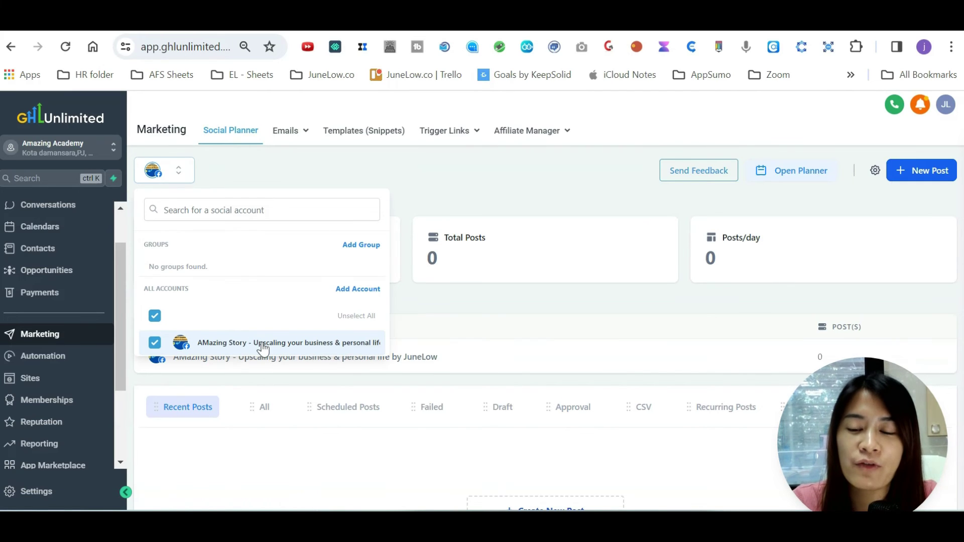
pyautogui.click(310, 177)
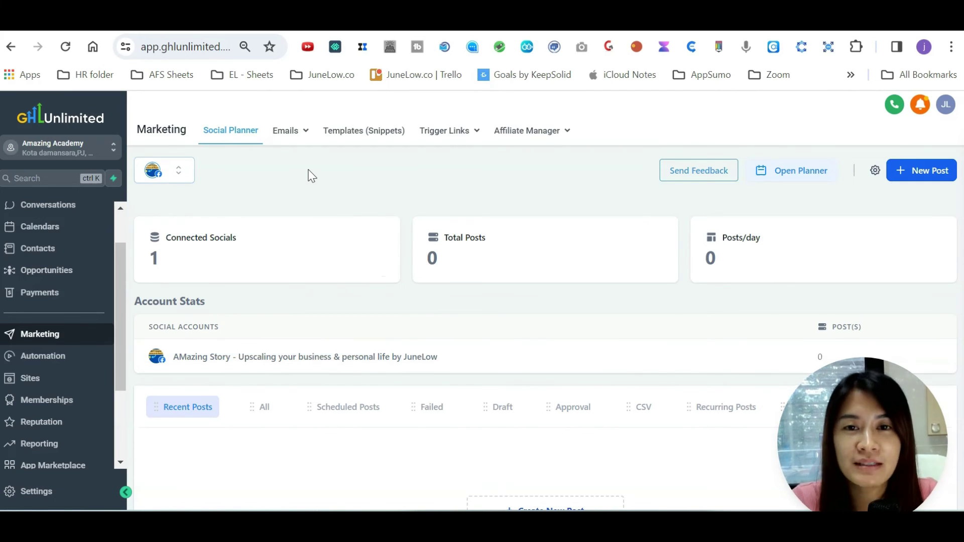